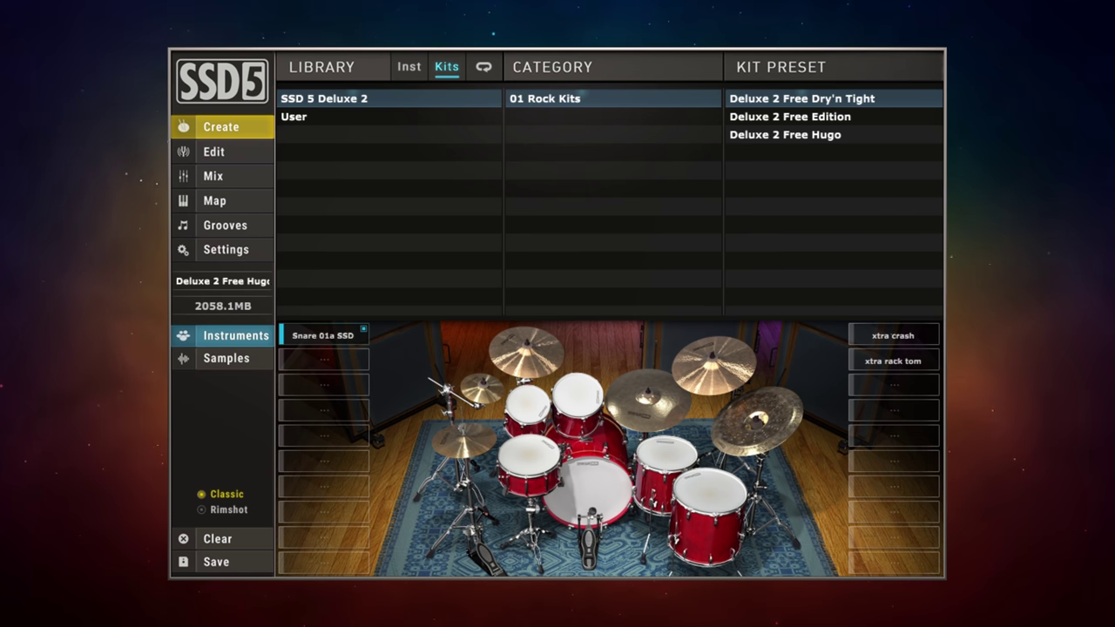
Inspect the hi-hat, Tom Lwg VCL 12, then the Snare Gth 5 GSS articulation list
{"action": "left_click", "coordinate": [213, 152]}
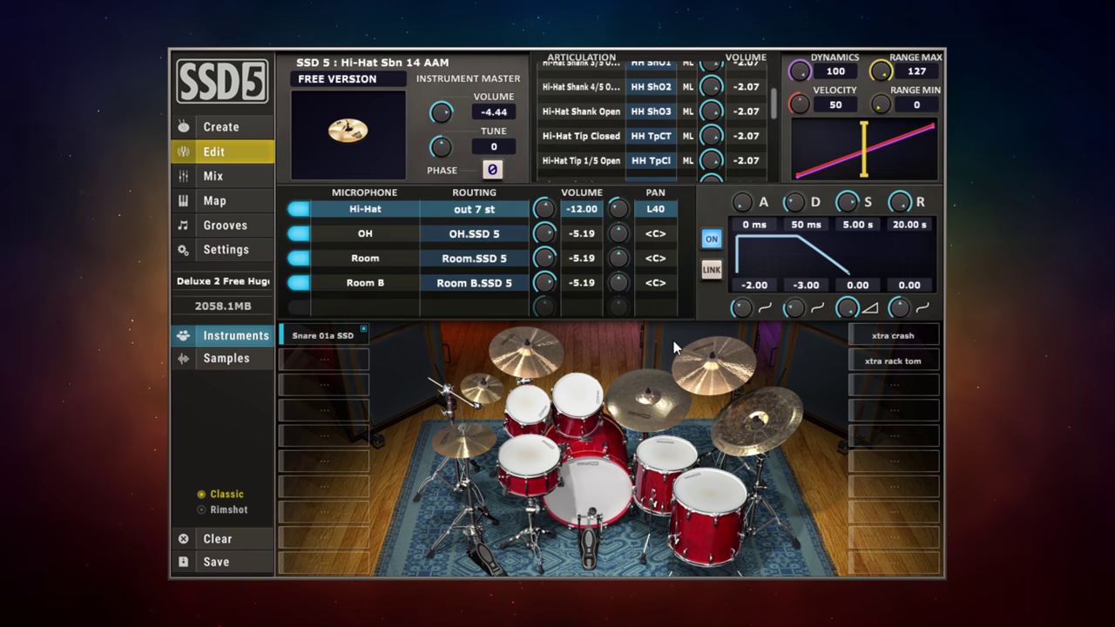
{"action": "left_click", "coordinate": [582, 405]}
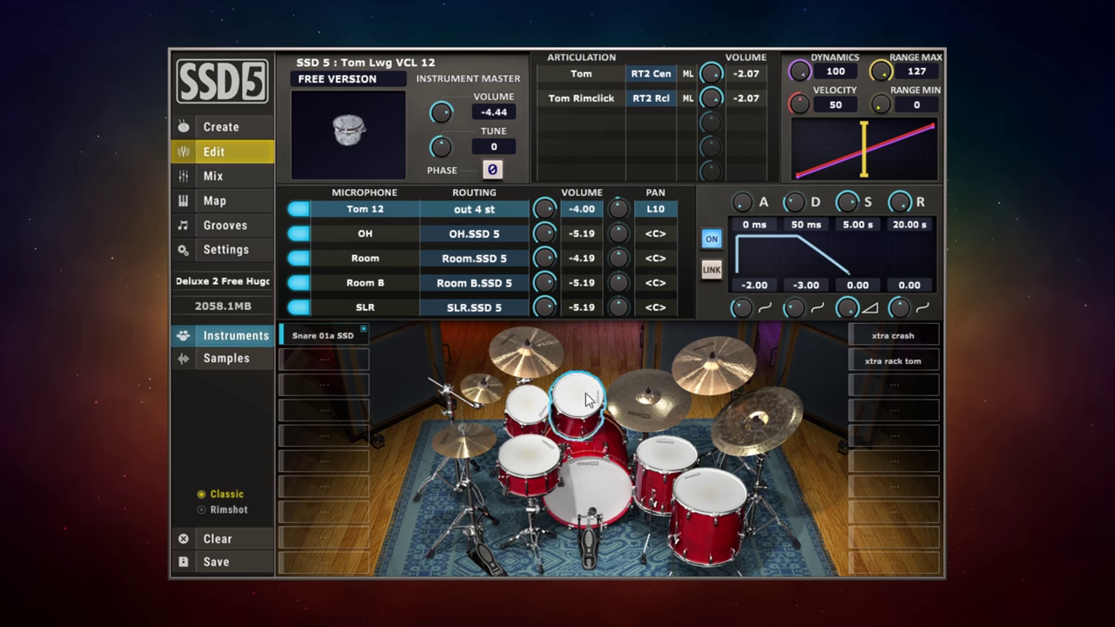
{"action": "left_click", "coordinate": [528, 459]}
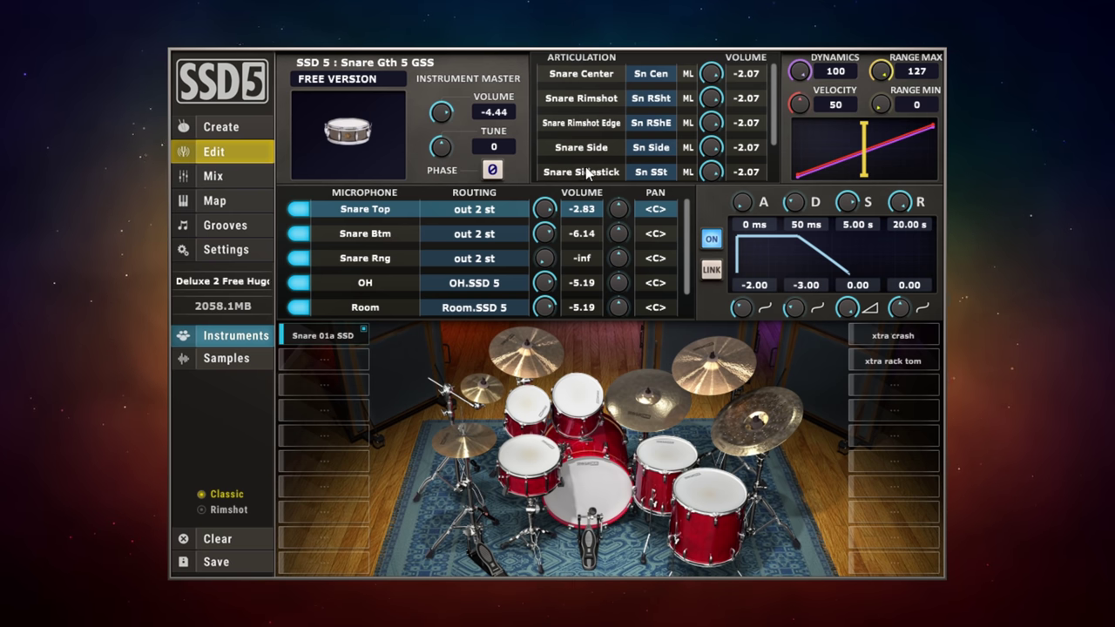
{"action": "scroll", "coordinate": [587, 166], "scroll_direction": "down", "scroll_amount": 2}
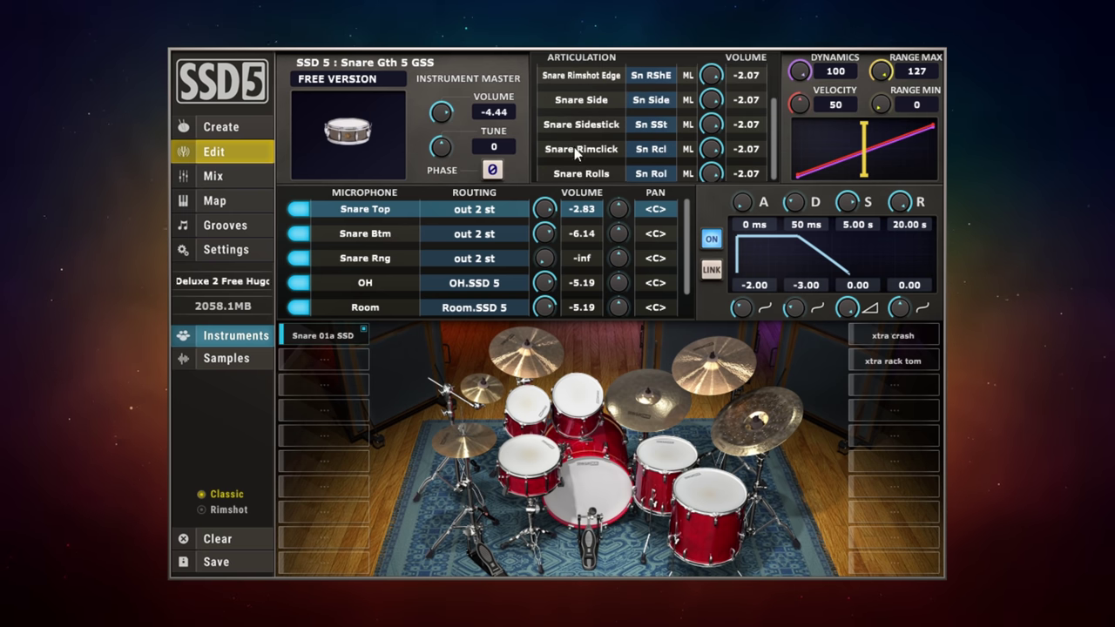
{"action": "scroll", "coordinate": [565, 104], "scroll_direction": "up", "scroll_amount": 2}
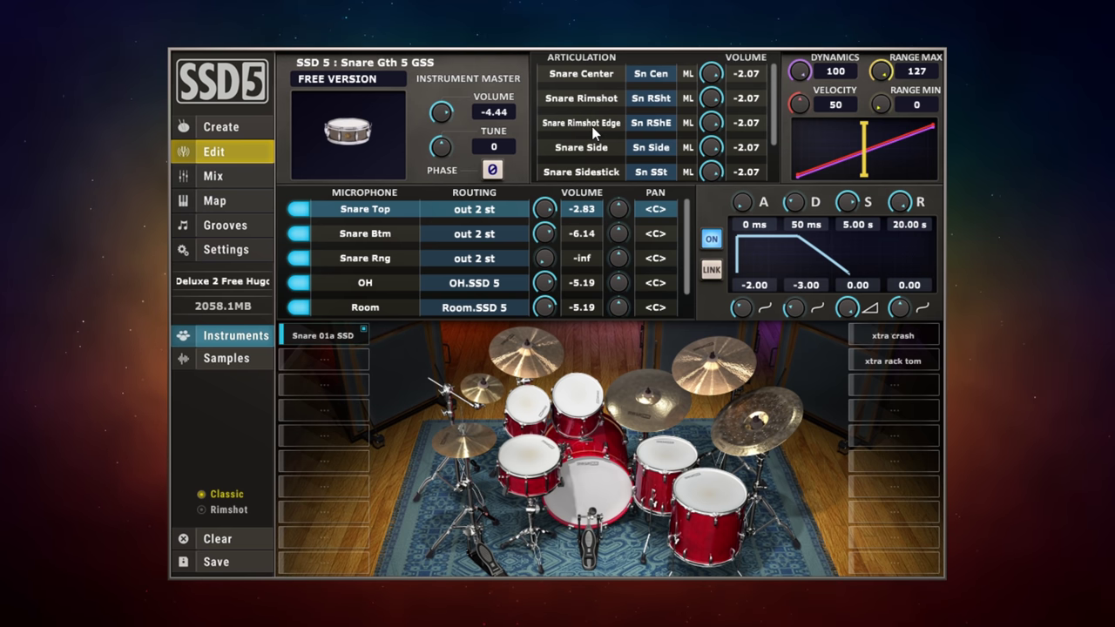
Select the Hi-Hat Sbn 14 AAM and scroll through its articulations
{"action": "left_click", "coordinate": [480, 446]}
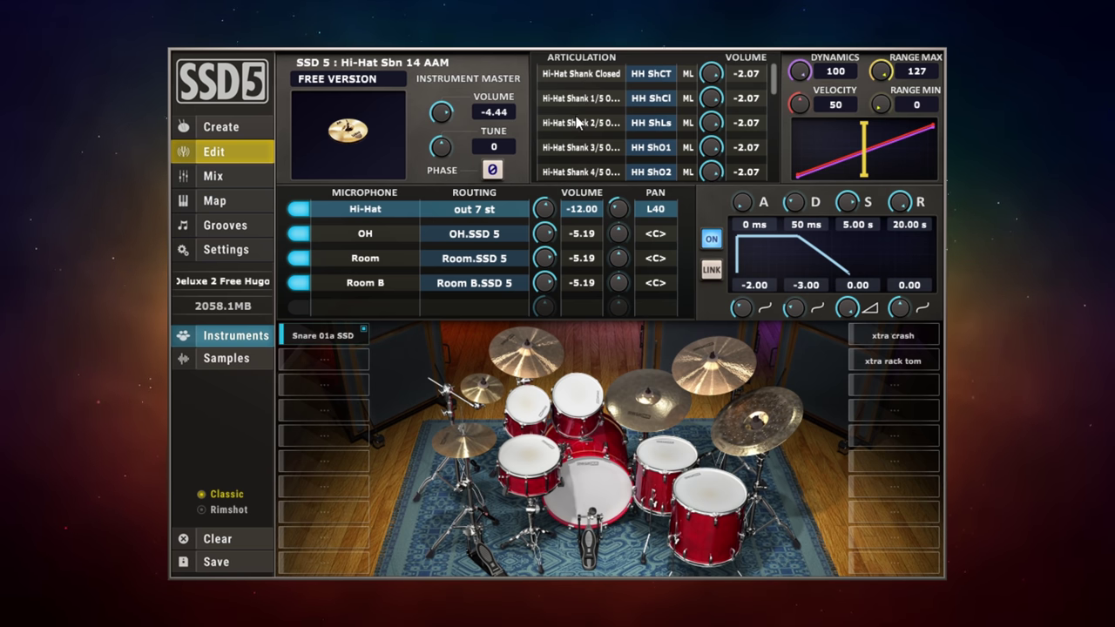
{"action": "scroll", "coordinate": [580, 168], "scroll_direction": "down", "scroll_amount": 3}
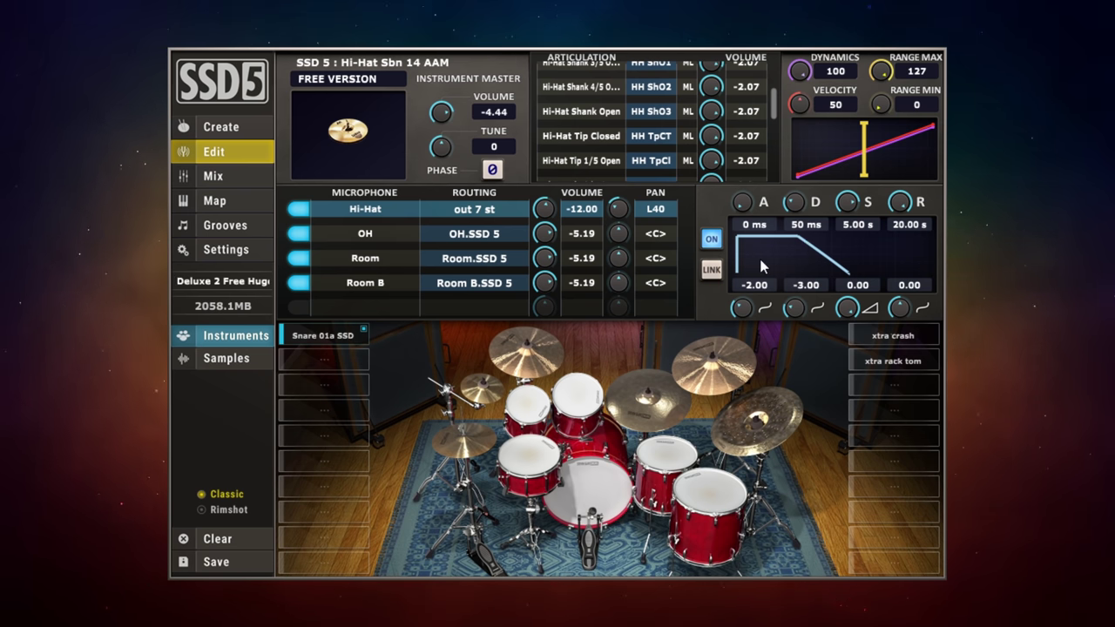
{"action": "left_click", "coordinate": [213, 176]}
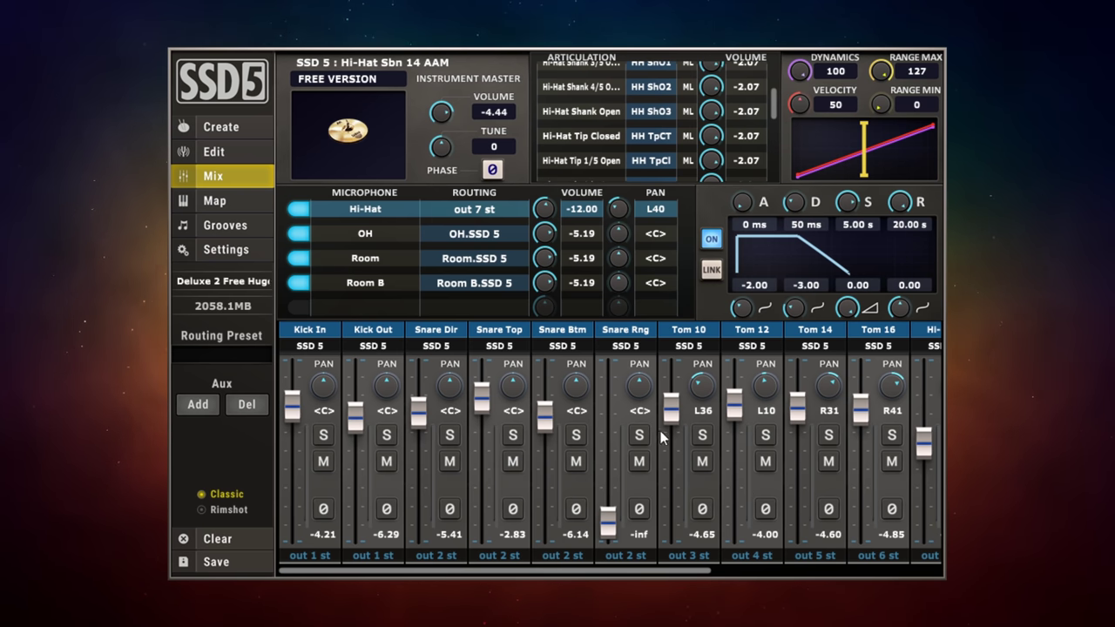
View the MIDI note mapping, then the Core Pop groove library
{"action": "left_click", "coordinate": [213, 203]}
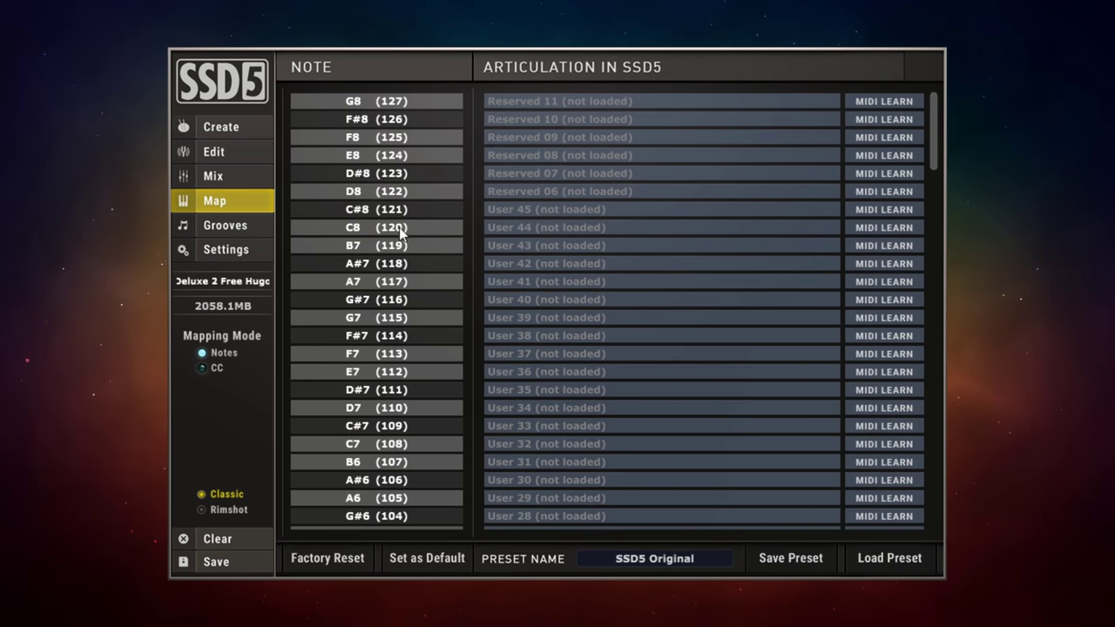
{"action": "left_click", "coordinate": [225, 225]}
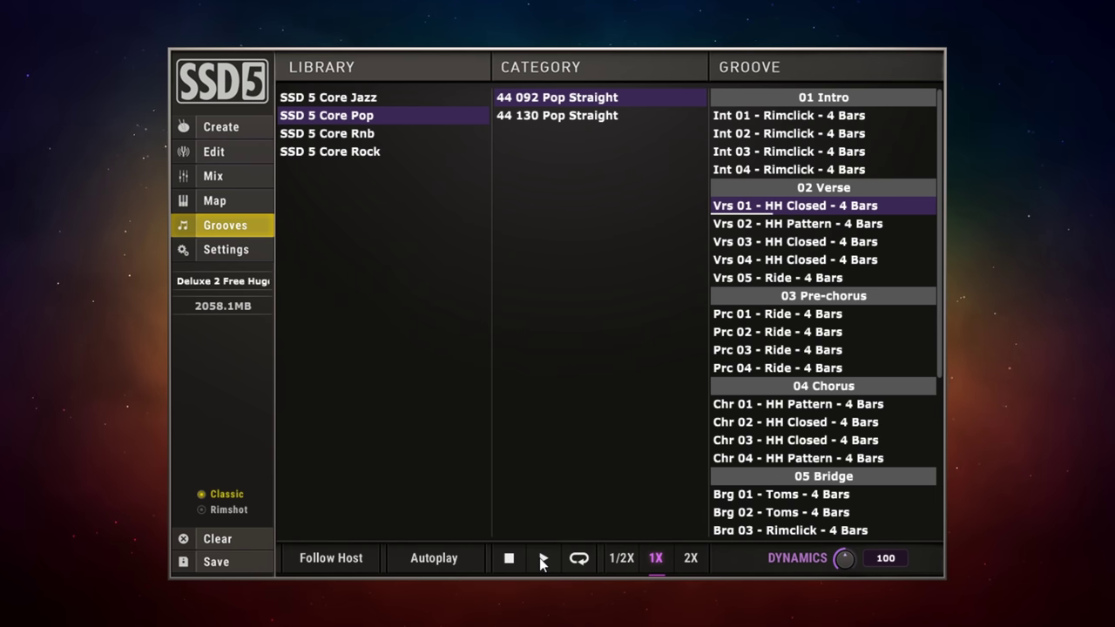
Stop the Pop groove preview and go to drum kit selection
{"action": "left_click", "coordinate": [510, 561]}
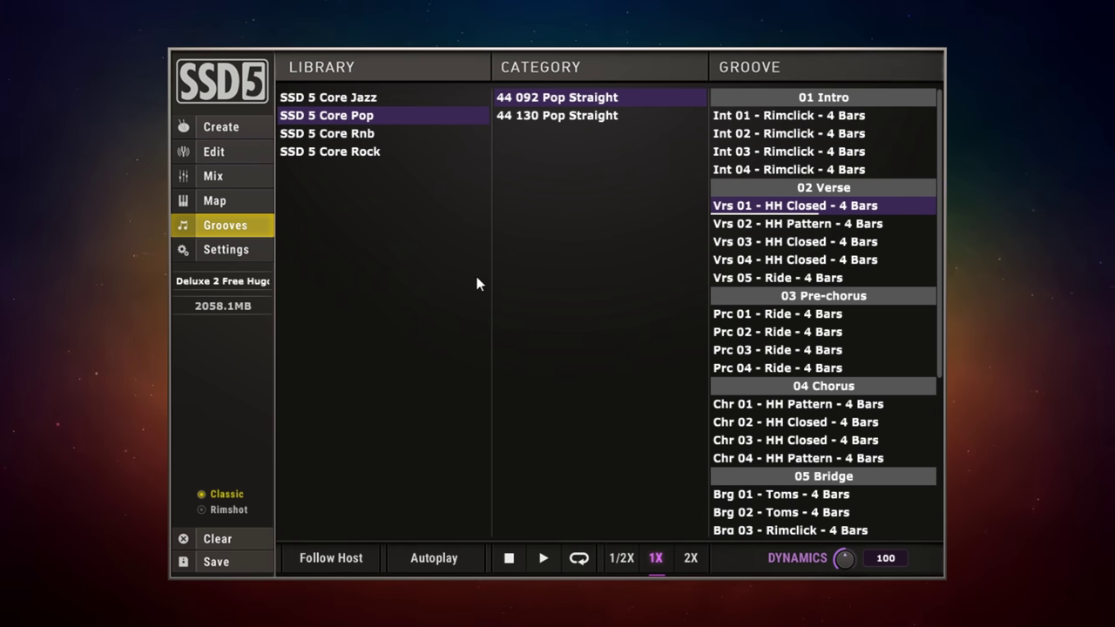
{"action": "left_click", "coordinate": [214, 129]}
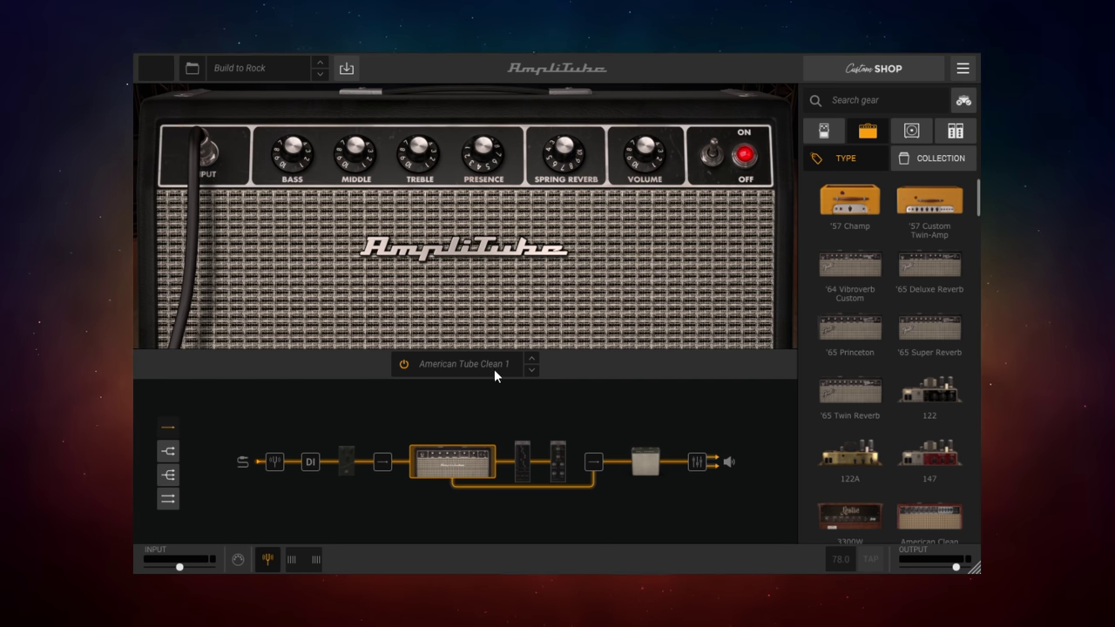
Inspect the cabinet, Diode Overdrive pedal, EQ/delay rack effects, then the American Tube Clean 1 amp
{"action": "left_click", "coordinate": [647, 466]}
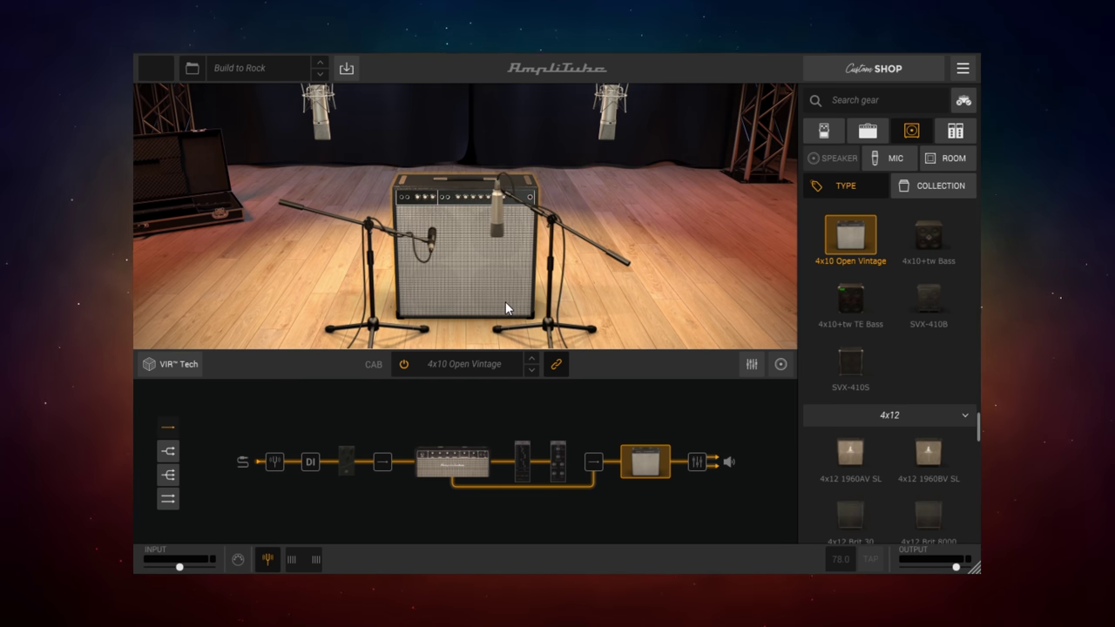
{"action": "left_click", "coordinate": [352, 466]}
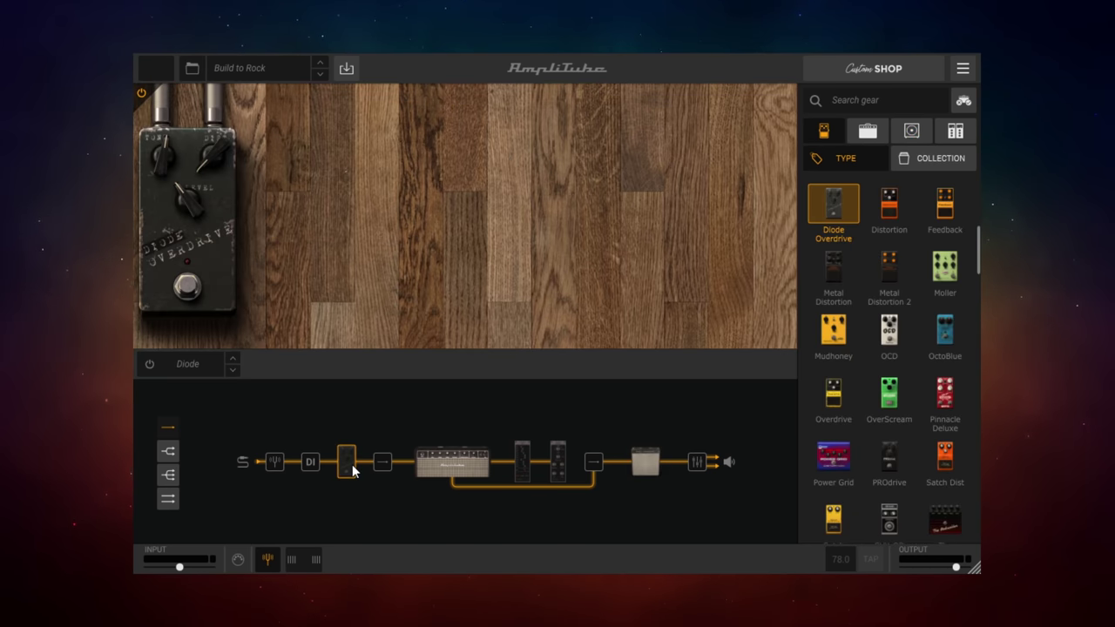
{"action": "left_click", "coordinate": [520, 470]}
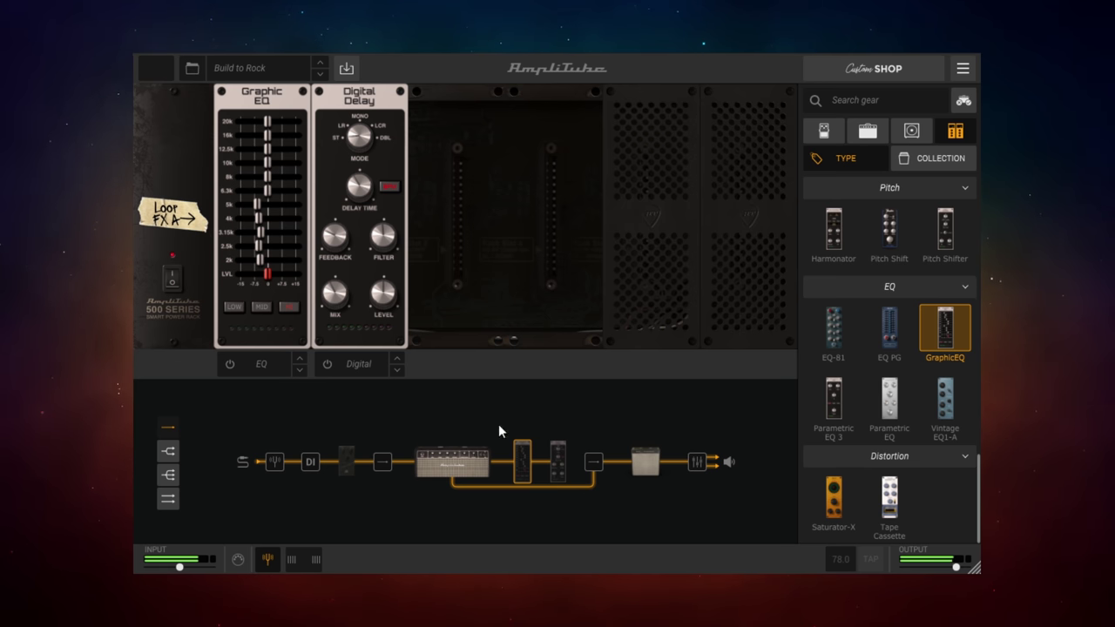
{"action": "left_click", "coordinate": [481, 461]}
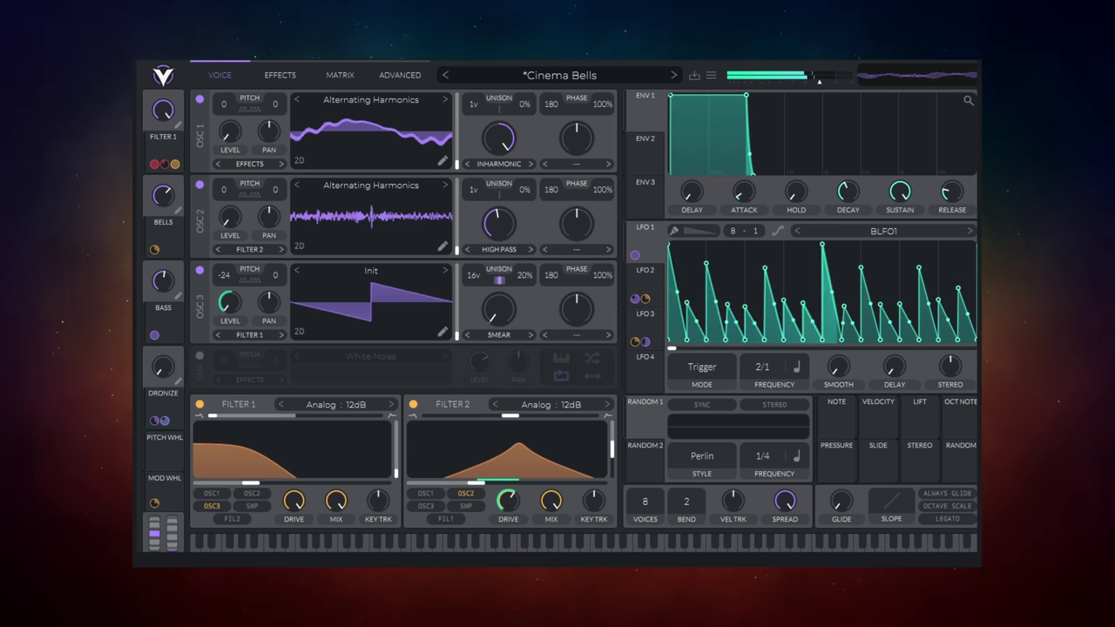
Step forward one preset to load Dispersed Grit
{"action": "left_click", "coordinate": [676, 75]}
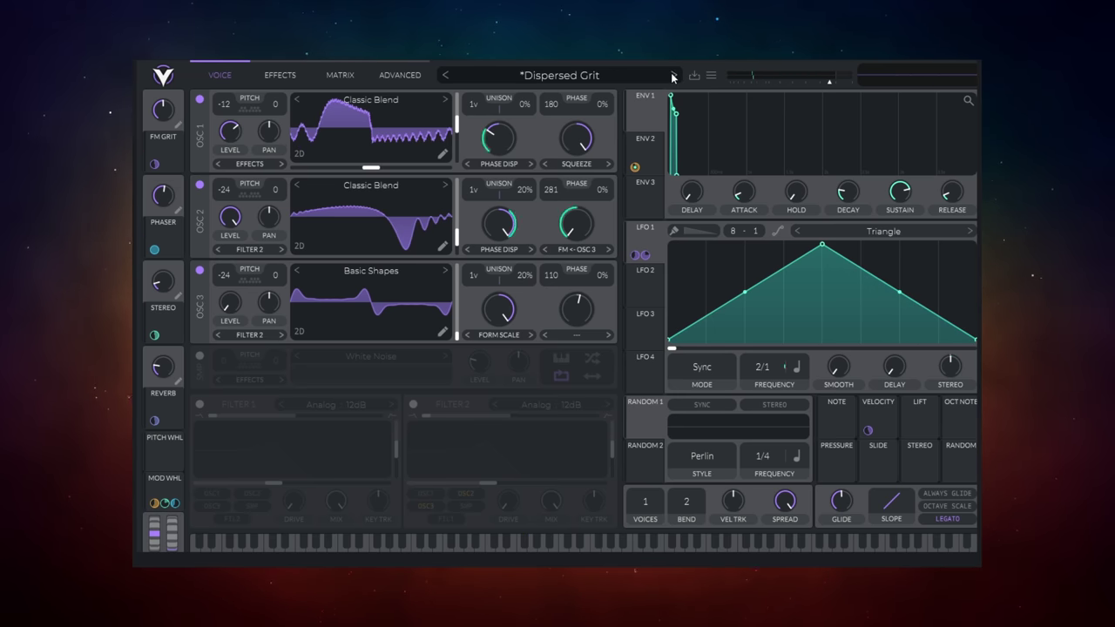
Step through Easy Mallet, Salomon and Snowcrash presets to land on Cinema Bells
{"action": "left_click", "coordinate": [672, 76]}
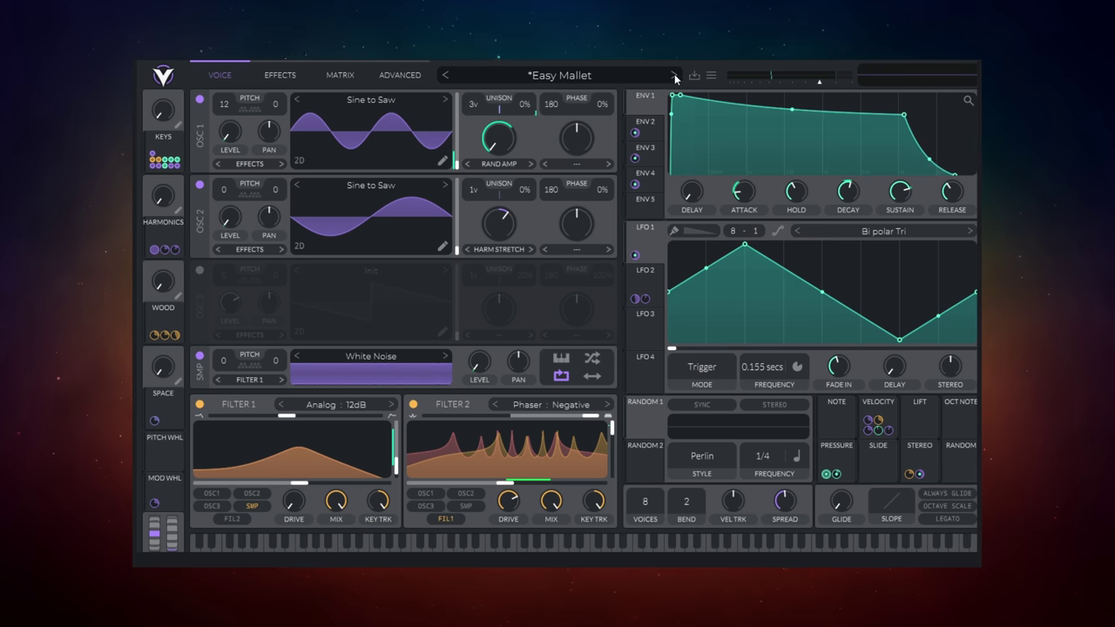
{"action": "left_click", "coordinate": [673, 75]}
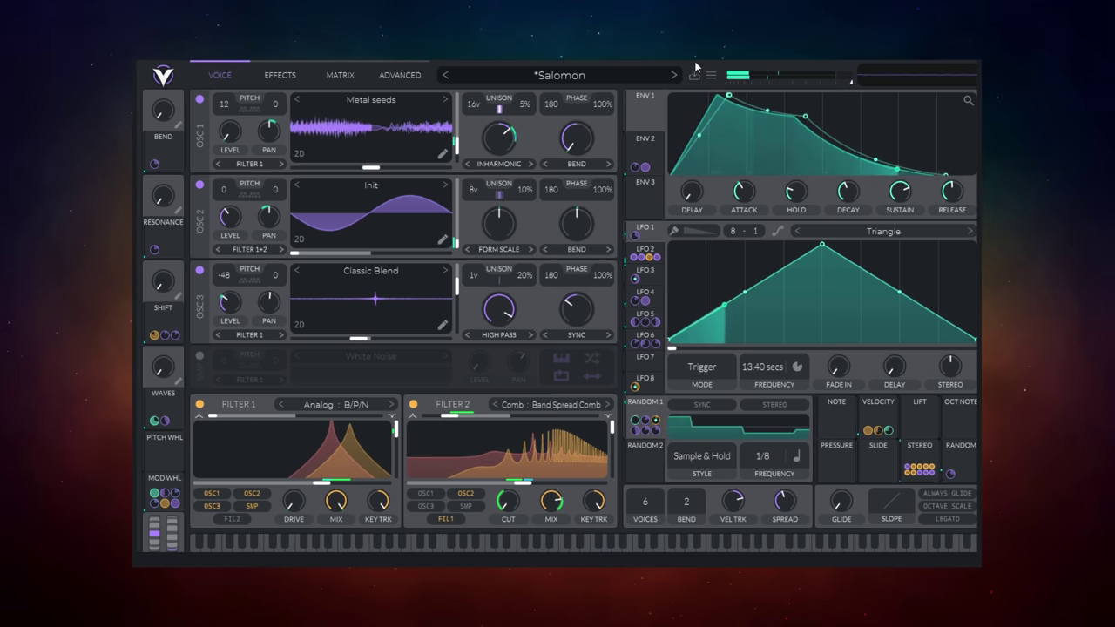
{"action": "left_click", "coordinate": [675, 75]}
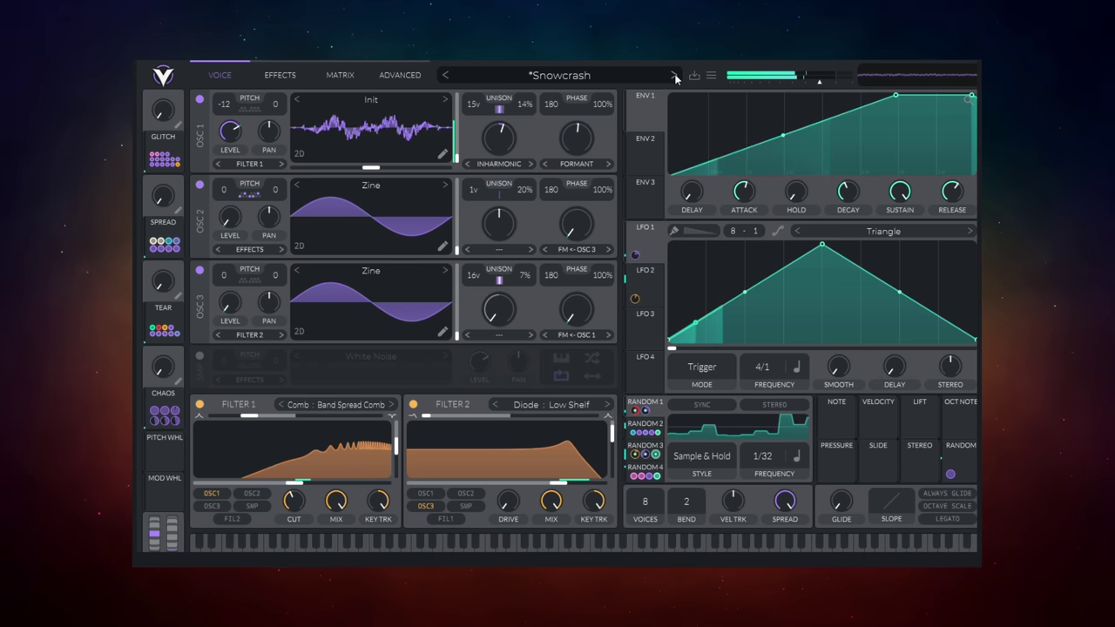
{"action": "left_click", "coordinate": [676, 75]}
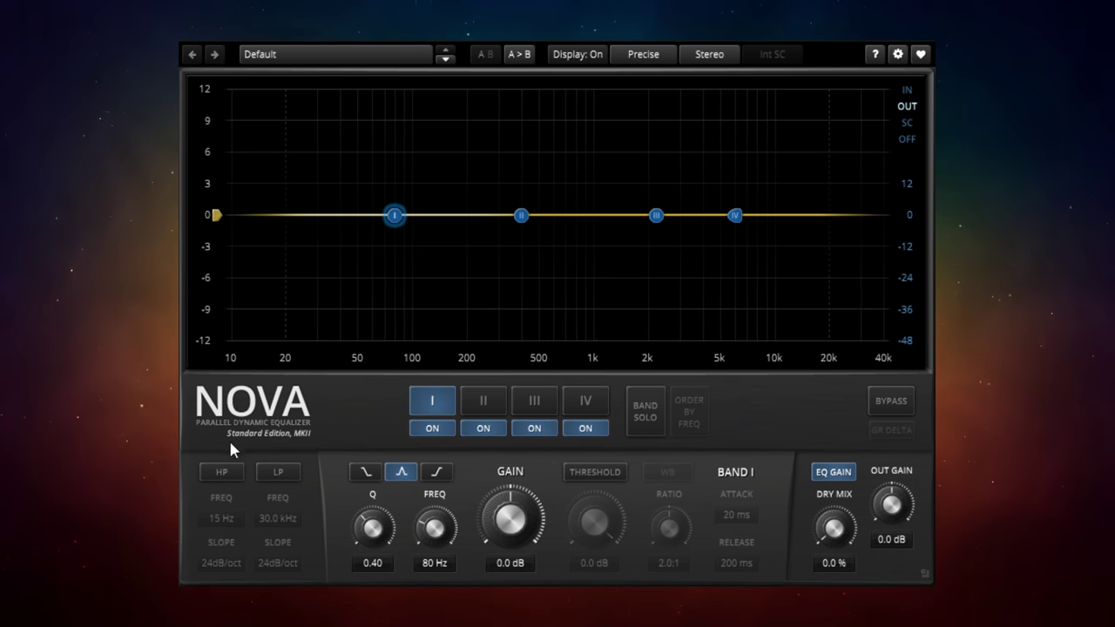
Enable the 15 Hz high-pass and 30 kHz low-pass filters
{"action": "left_click", "coordinate": [234, 475]}
{"action": "left_click", "coordinate": [277, 474]}
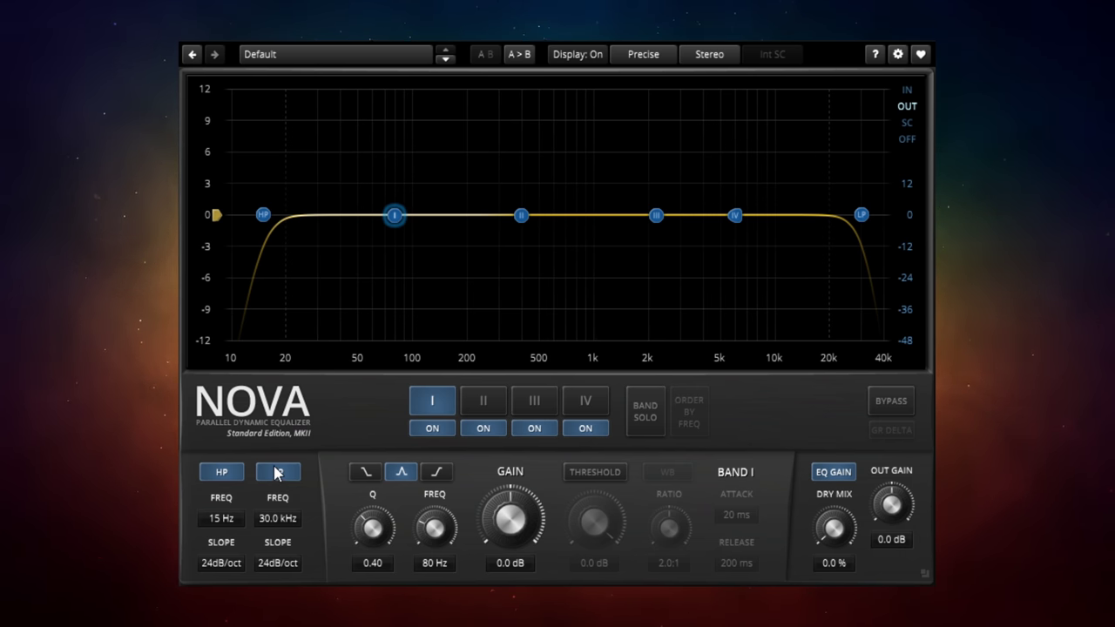
Make band II dynamic with -12.4 dB threshold and -0.7 dB gain, then audition playback
{"action": "left_click", "coordinate": [526, 214]}
{"action": "left_click", "coordinate": [606, 471]}
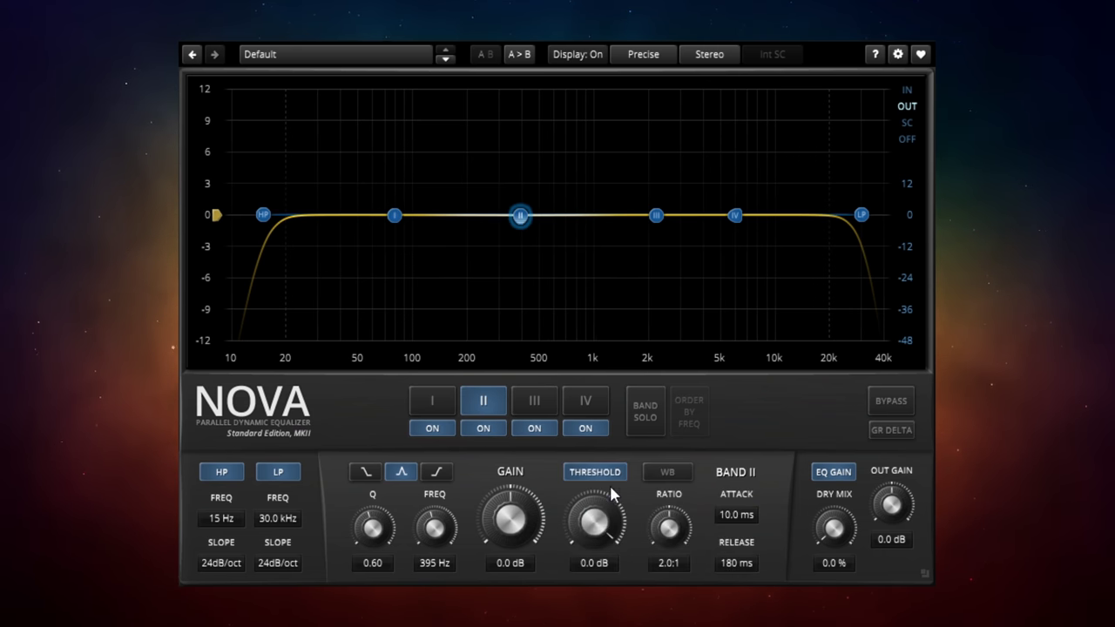
{"action": "mouse_move", "coordinate": [594, 521]}
{"action": "left_mouse_down"}
{"action": "mouse_move", "coordinate": [594, 558]}
{"action": "mouse_move", "coordinate": [594, 514]}
{"action": "mouse_move", "coordinate": [590, 549]}
{"action": "left_mouse_up"}
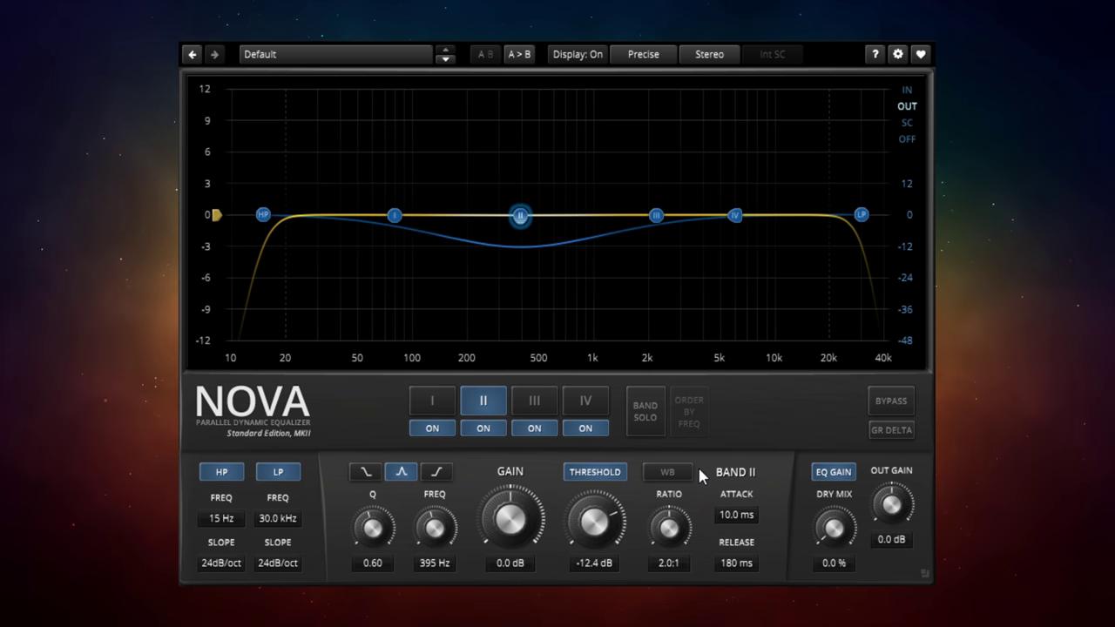
{"action": "left_click_drag", "start_coordinate": [514, 520], "coordinate": [514, 525]}
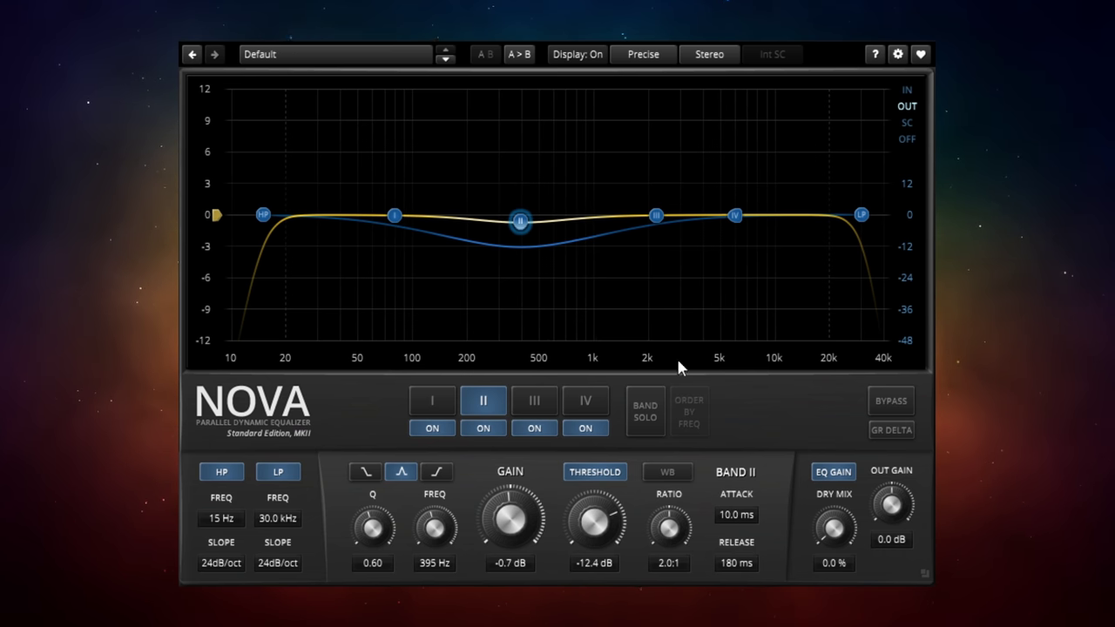
{"action": "key", "text": "space"}
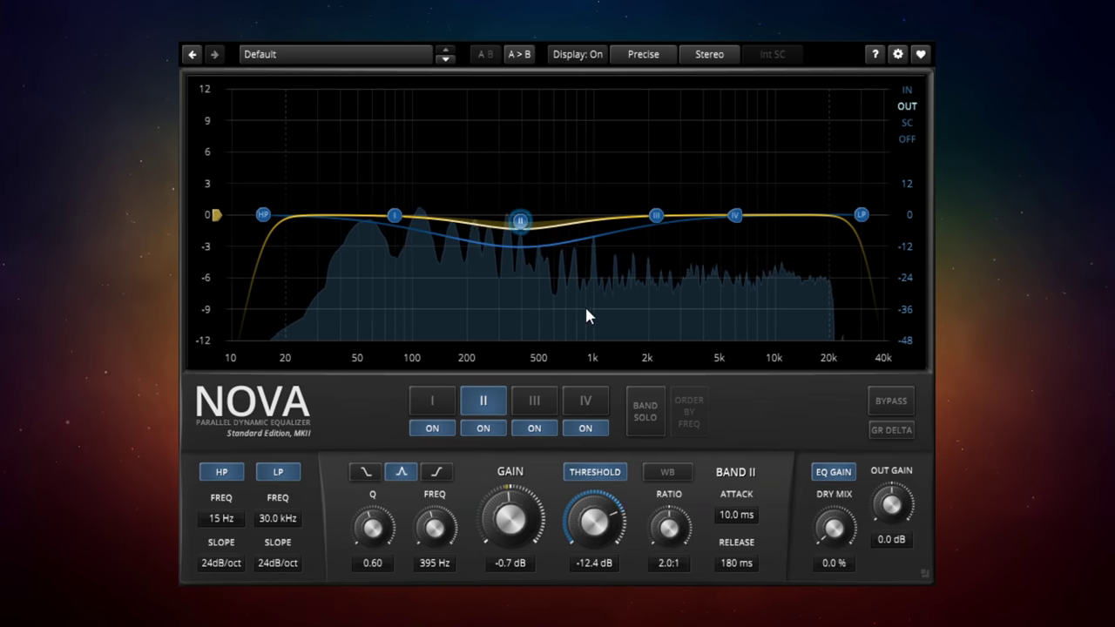
{"action": "key", "text": "space"}
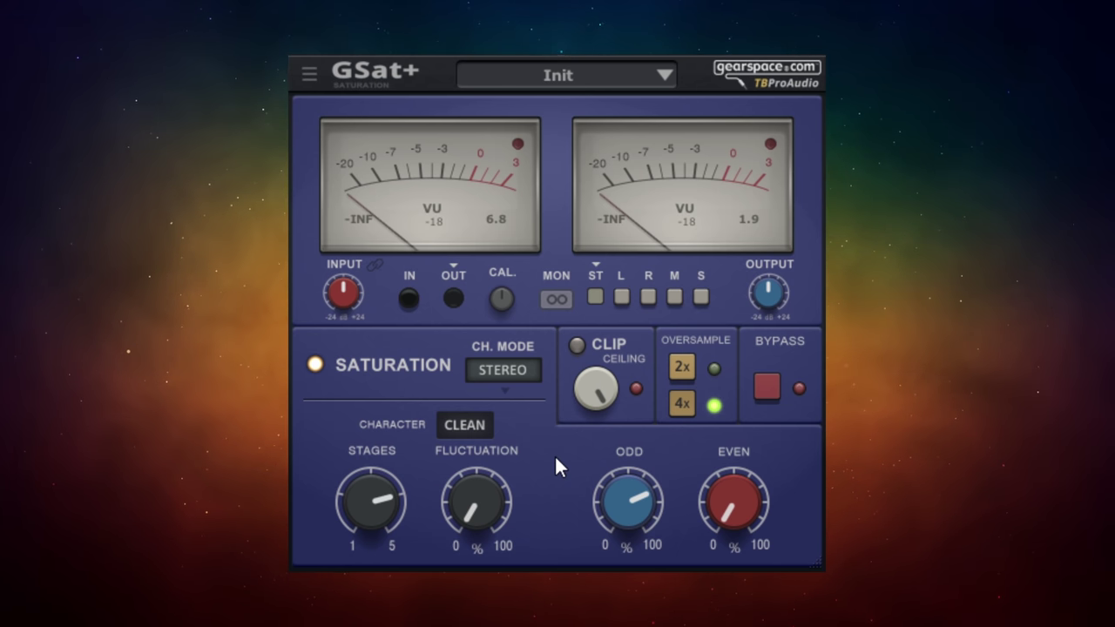
{"action": "mouse_move", "coordinate": [431, 184]}
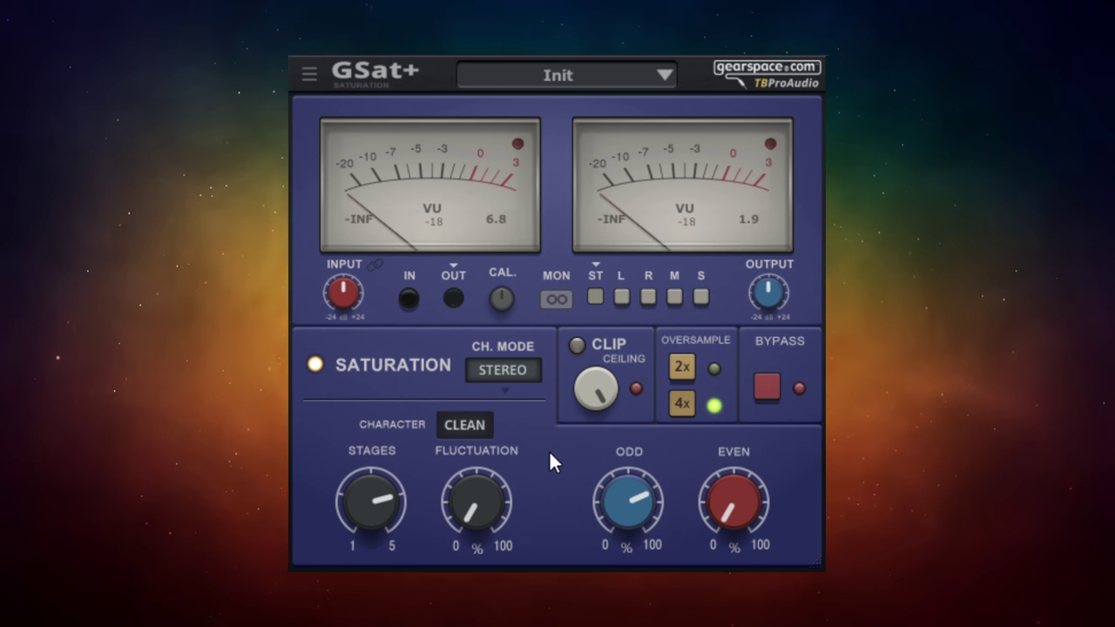
Power on the GSat+ saturation stage and play audio through it
{"action": "left_click", "coordinate": [319, 361]}
{"action": "key", "text": "space"}
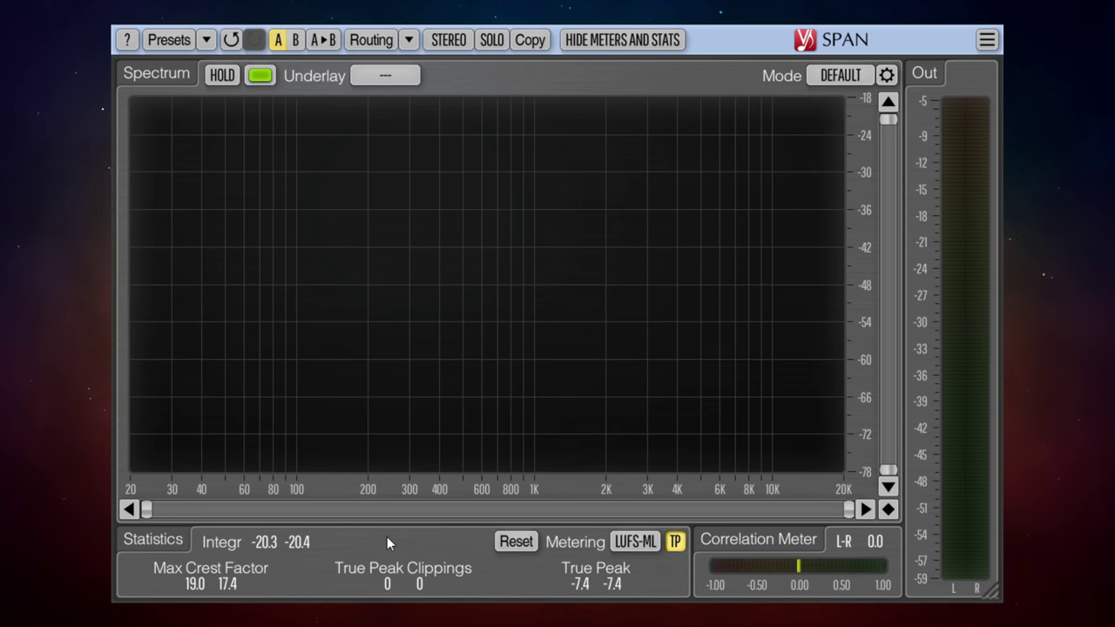
Play the mix so SPAN meters its spectrum and loudness in Master mode
{"action": "key", "text": "space"}
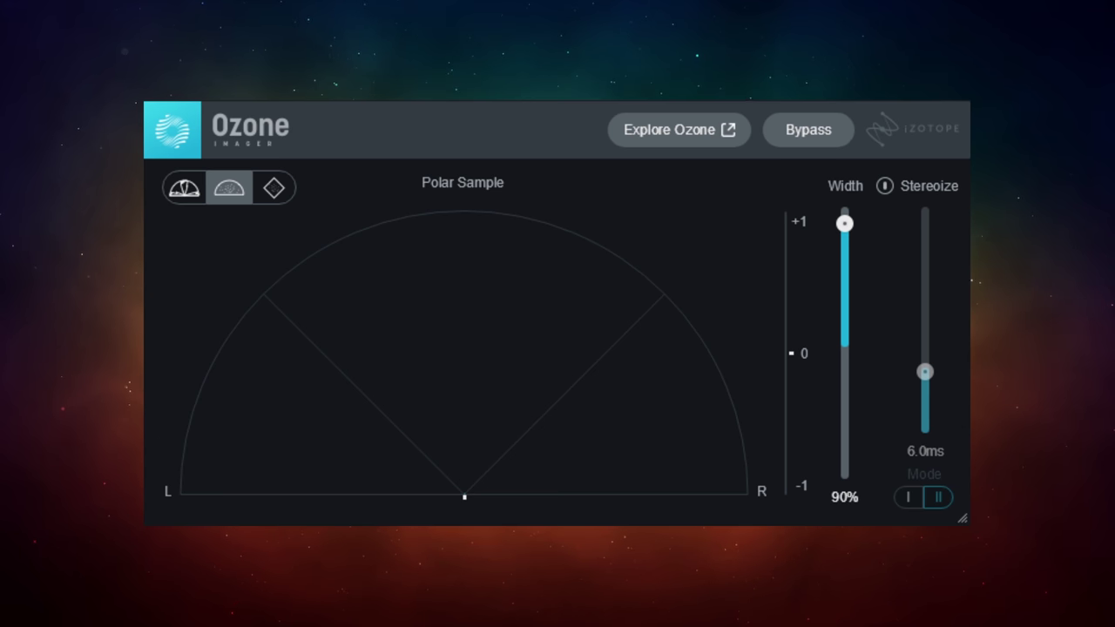
Play the mix and narrow Ozone Imager's width from 90% to 45%
{"action": "key", "text": "space"}
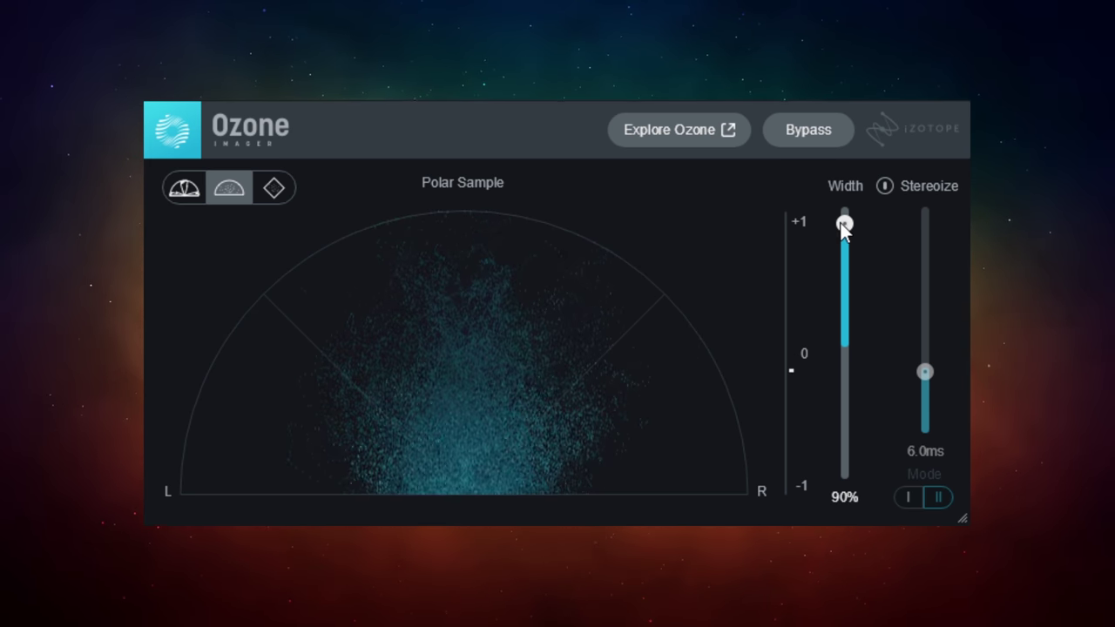
{"action": "left_click_drag", "start_coordinate": [844, 224], "coordinate": [841, 300]}
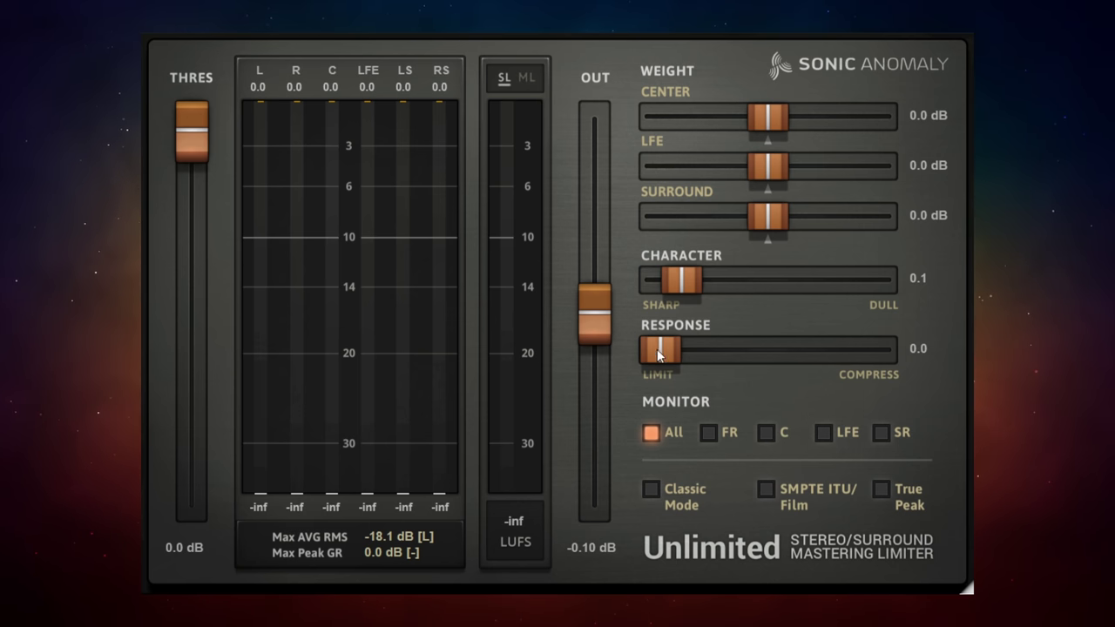
Limit the mix in Unlimited: response 0.0, threshold -6.9 dB, ceiling -1.00 dB, true peak on
{"action": "left_click_drag", "start_coordinate": [724, 351], "coordinate": [639, 351]}
{"action": "key", "text": "space"}
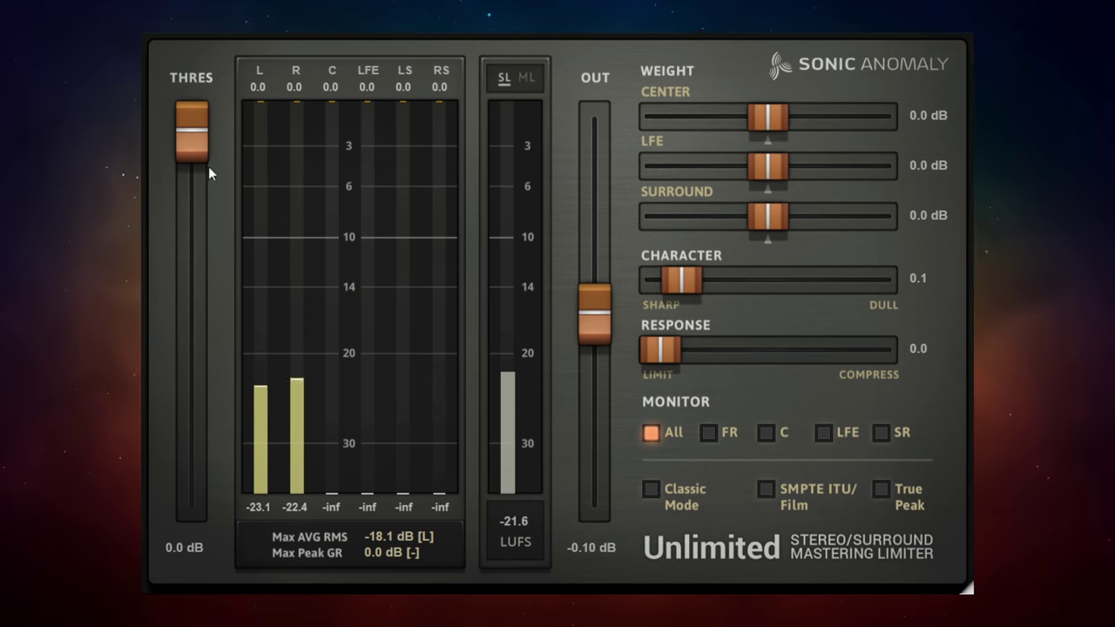
{"action": "mouse_move", "coordinate": [204, 148]}
{"action": "left_mouse_down"}
{"action": "mouse_move", "coordinate": [196, 241]}
{"action": "mouse_move", "coordinate": [194, 215]}
{"action": "left_mouse_up"}
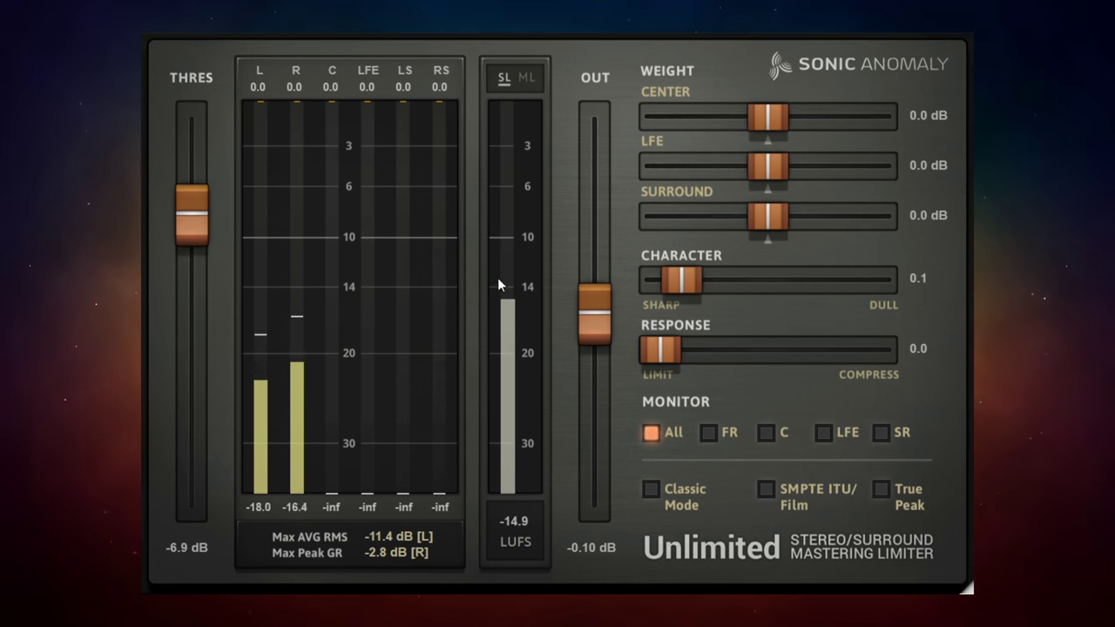
{"action": "left_click_drag", "start_coordinate": [590, 317], "coordinate": [591, 332]}
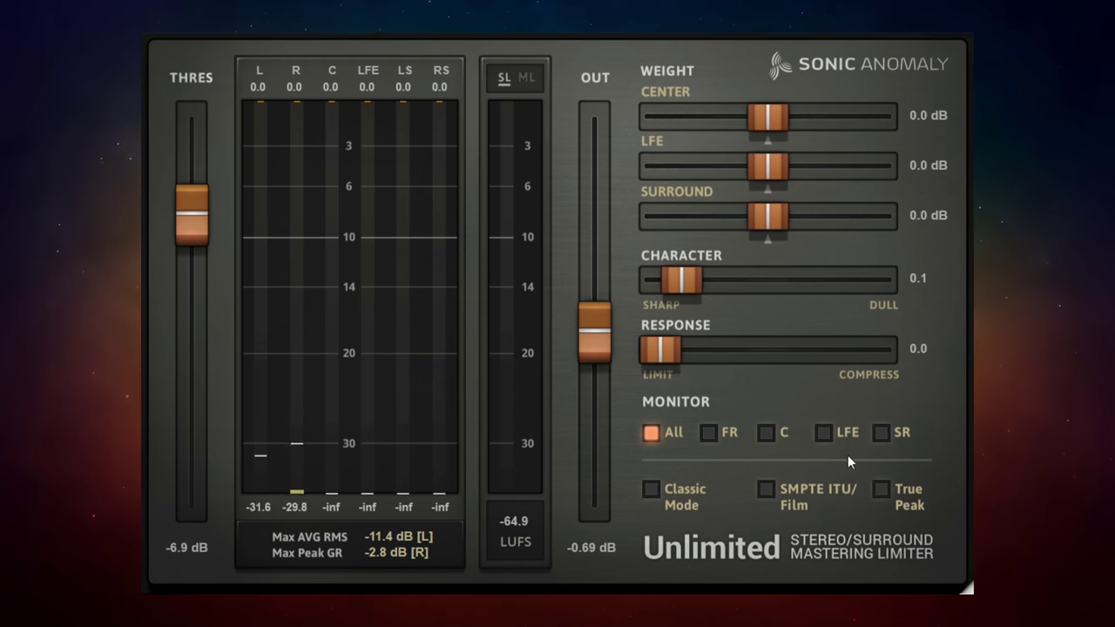
{"action": "left_click", "coordinate": [883, 489]}
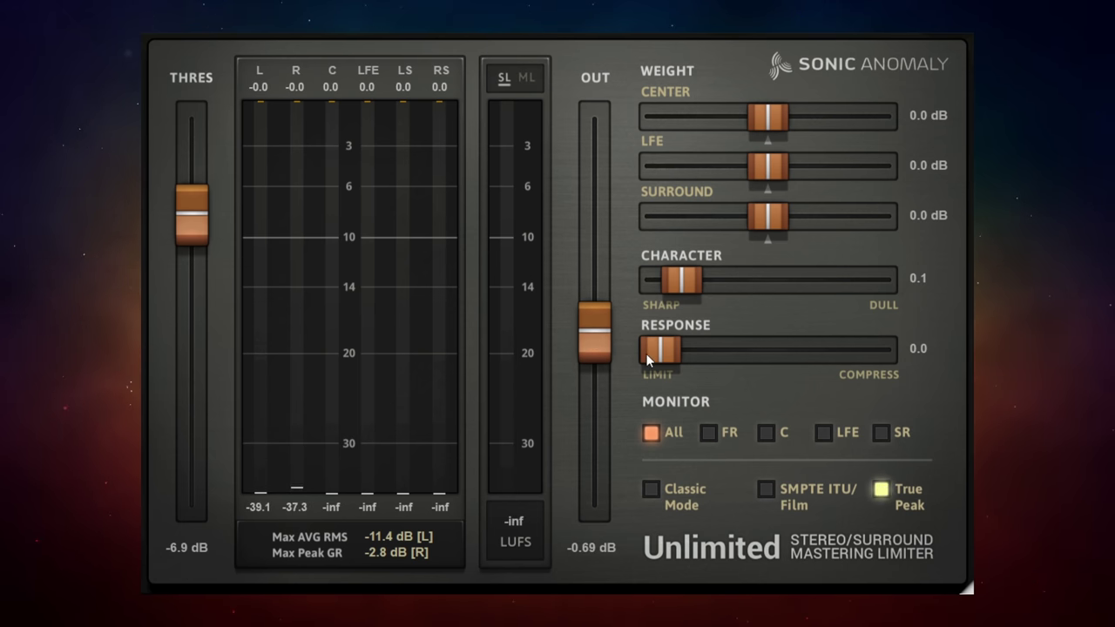
{"action": "left_click_drag", "start_coordinate": [605, 332], "coordinate": [606, 342]}
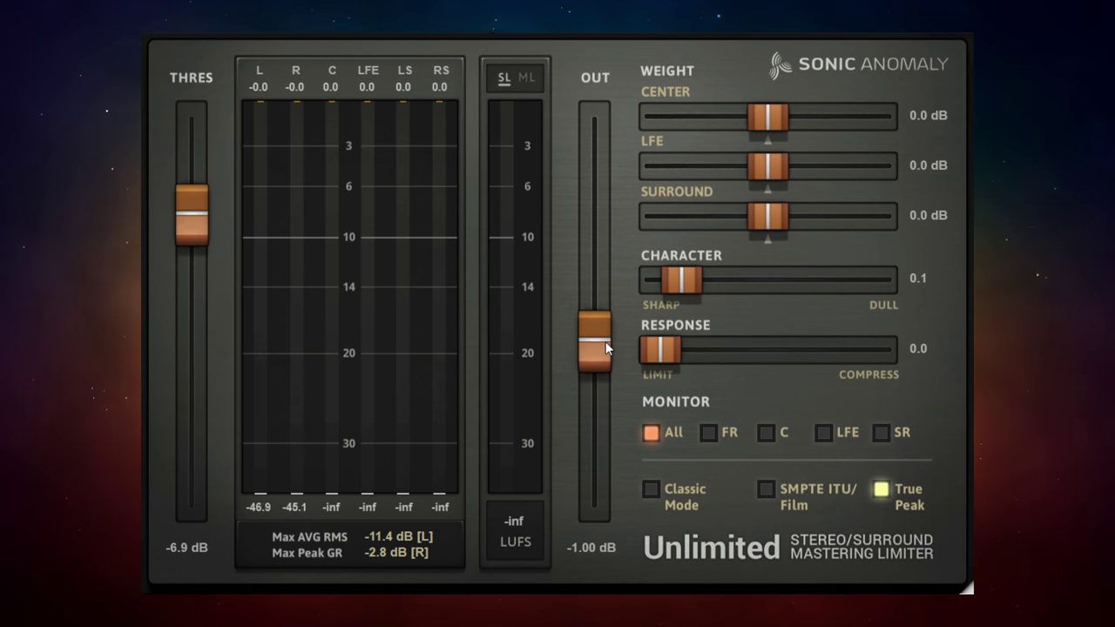